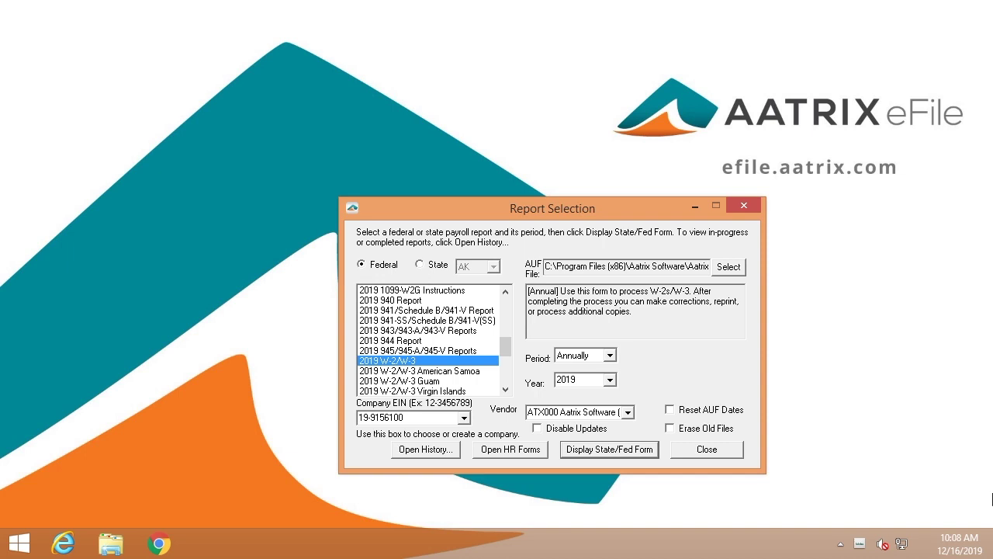
Open the 2019 annual W-2/W-3 form, start processing without a test drive, and confirm the company FEIN.
drag(481, 208, 420, 118)
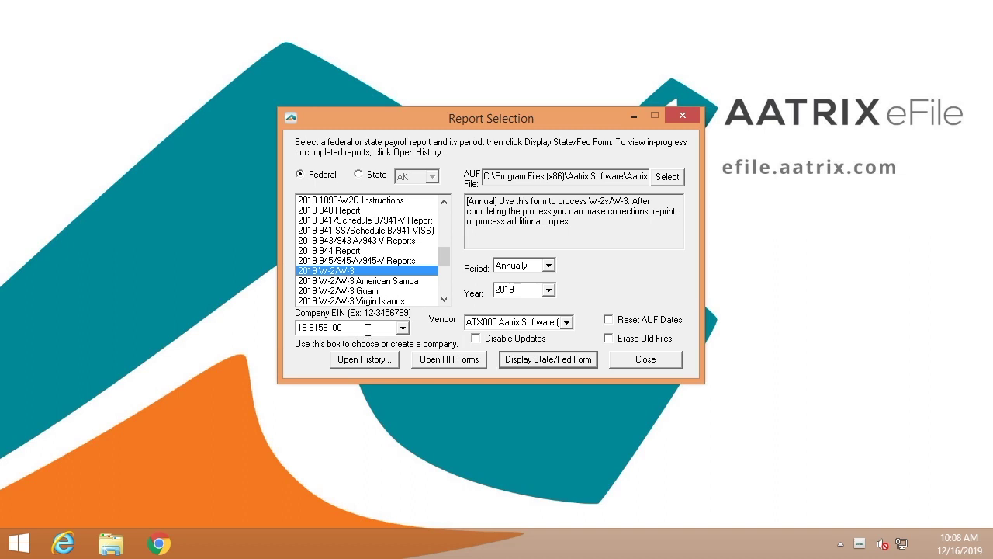
click(548, 360)
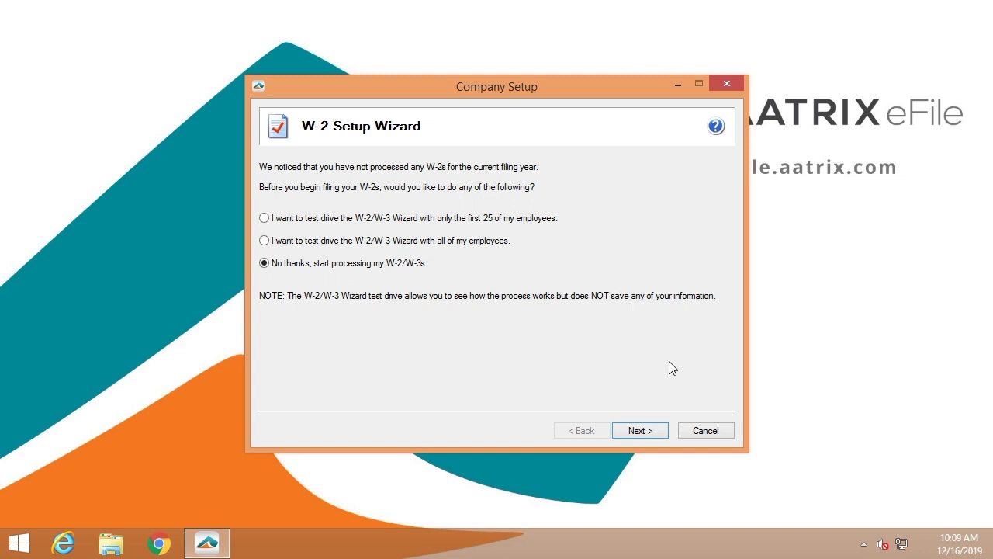
click(650, 429)
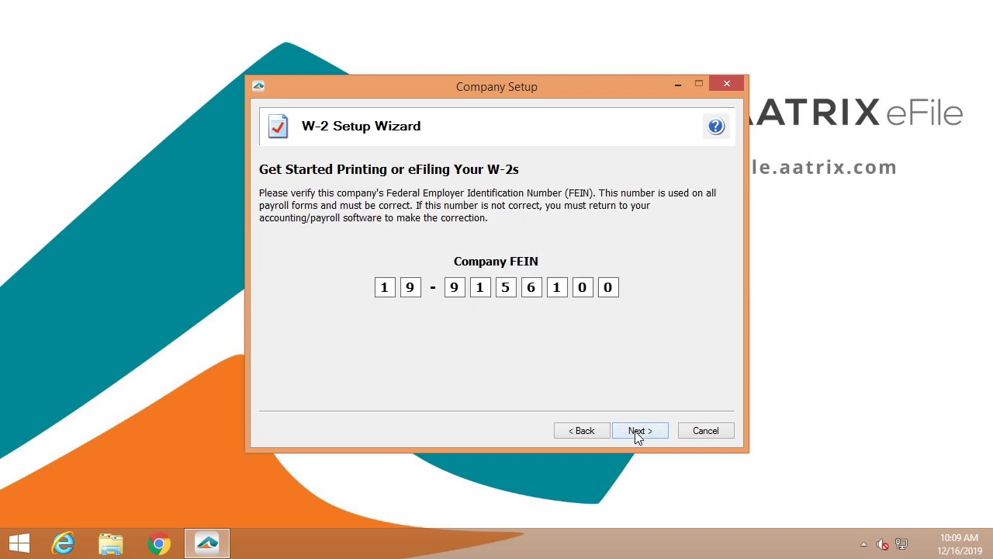
click(636, 434)
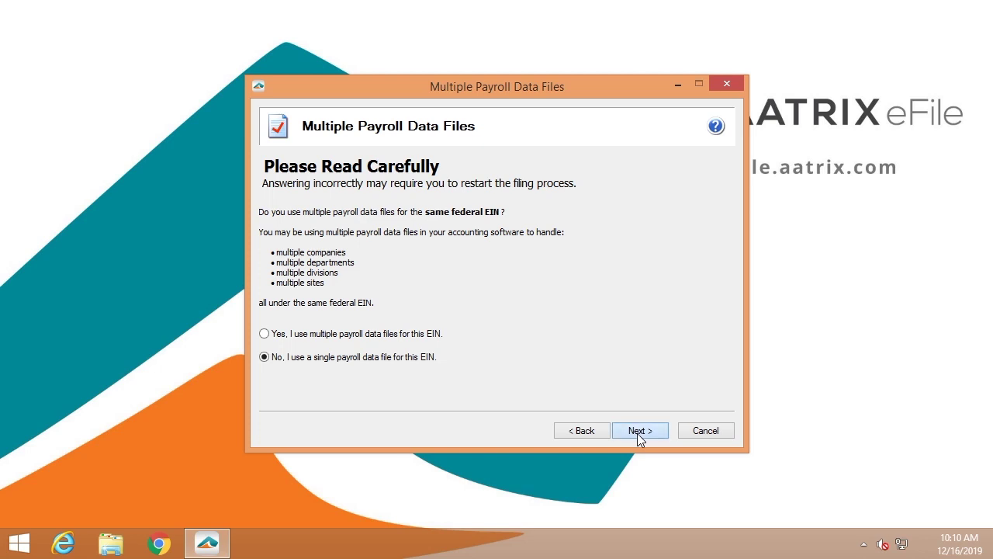
Complete company setup for a single payroll data file and own-company filing, accepting the existing tax items, data verification answers and 941 payer information.
click(637, 431)
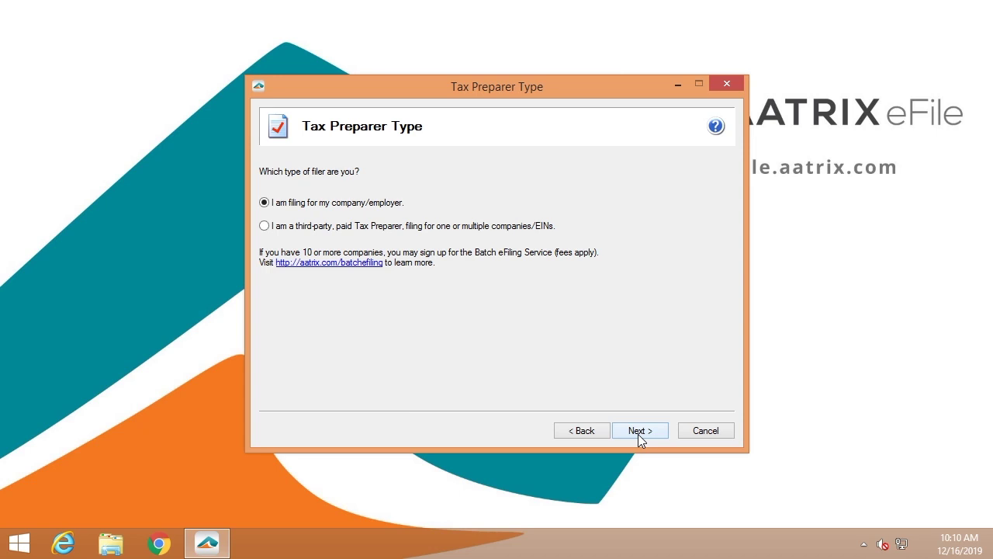
click(638, 434)
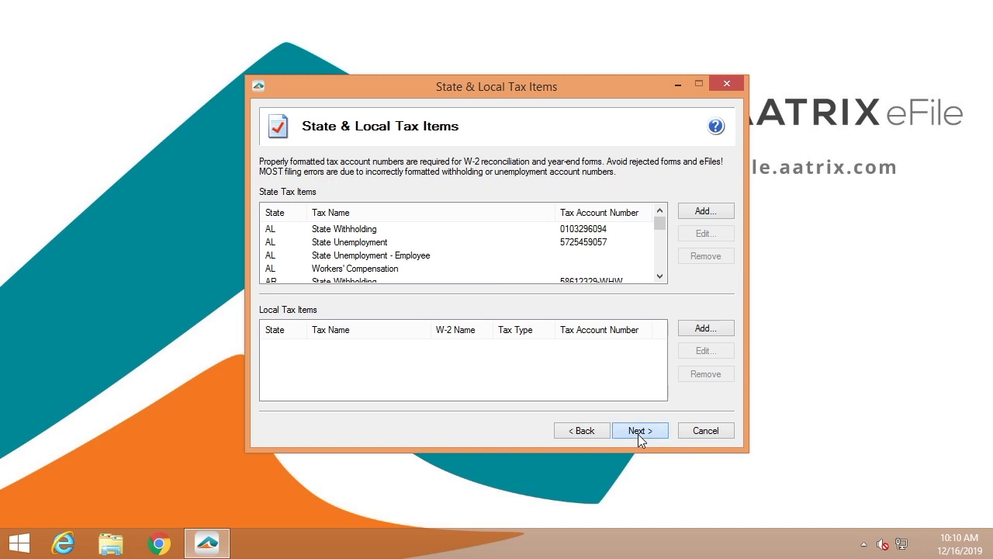
click(638, 432)
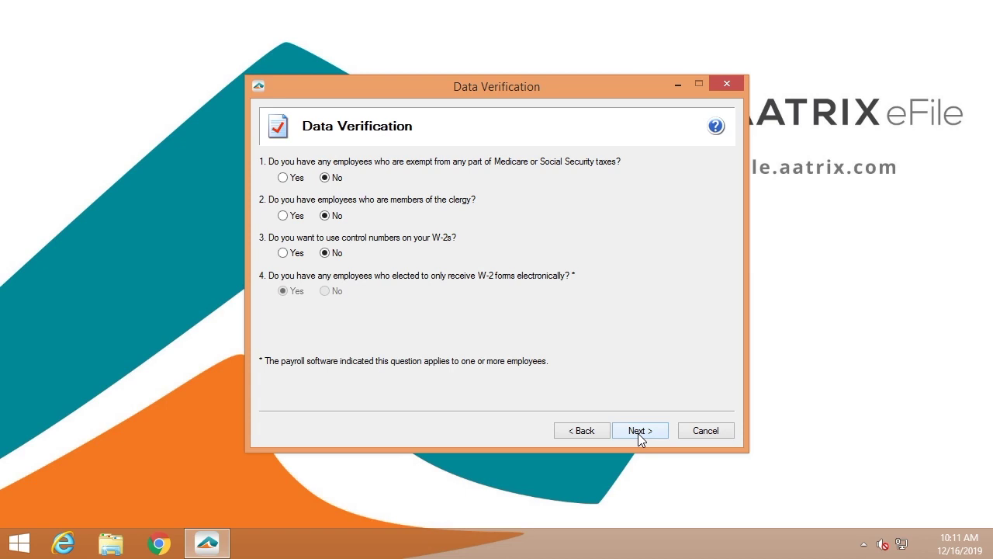
click(638, 432)
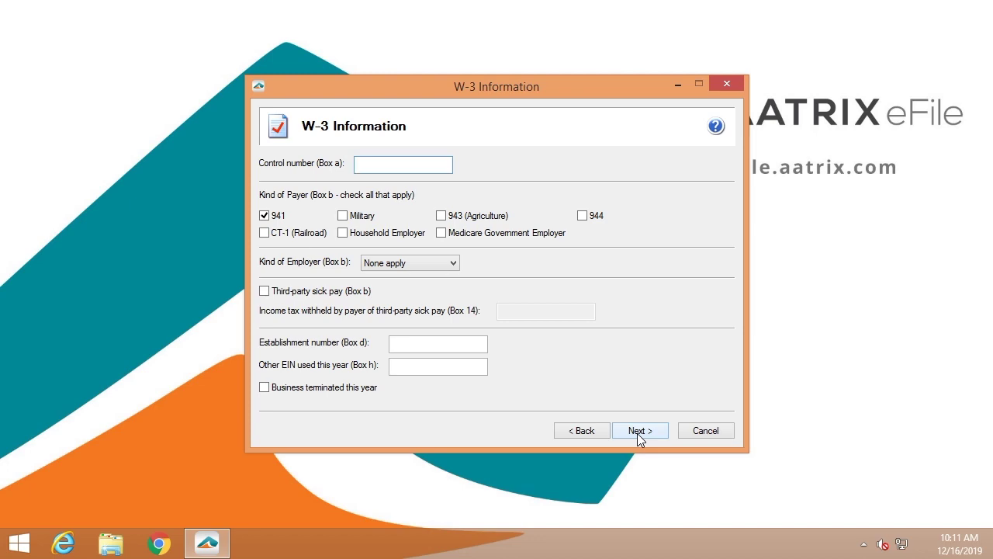
click(637, 433)
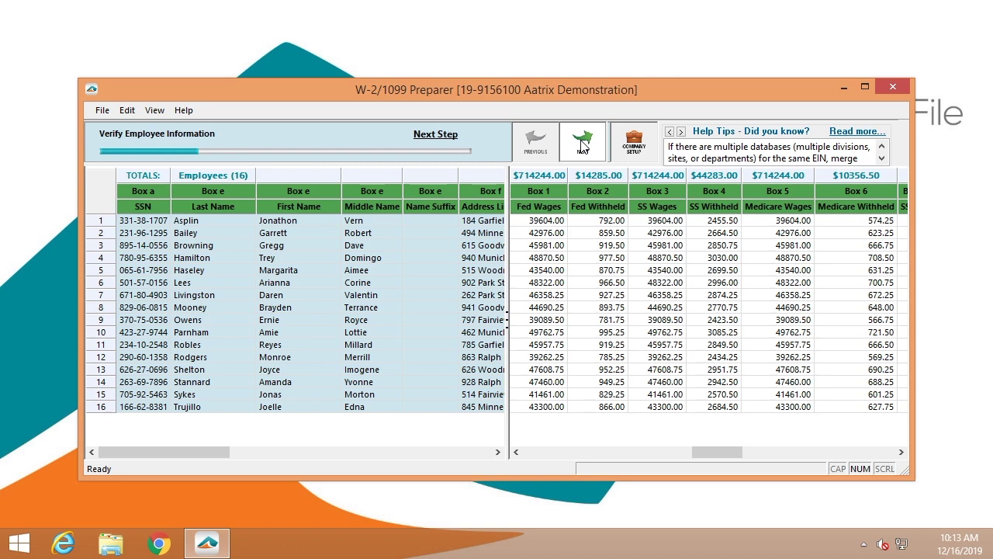
Go through the verification stages for employee, additional employee, federal, state and all other data in the W-2 grid.
click(582, 142)
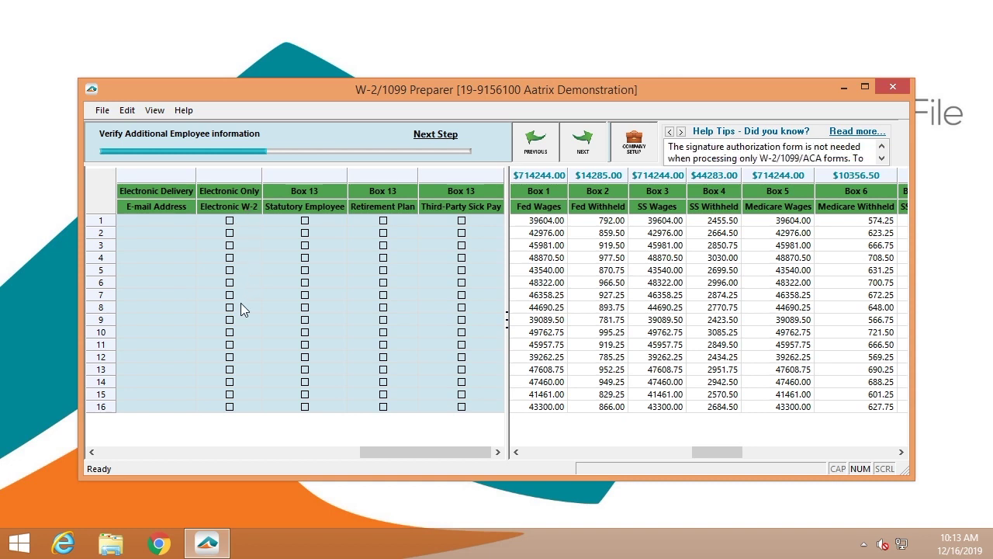
click(576, 147)
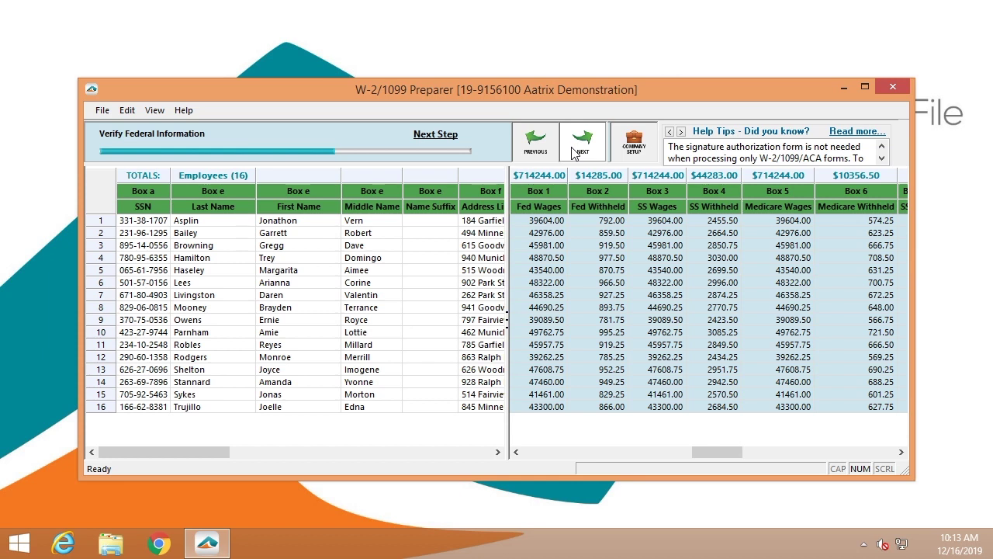
click(578, 150)
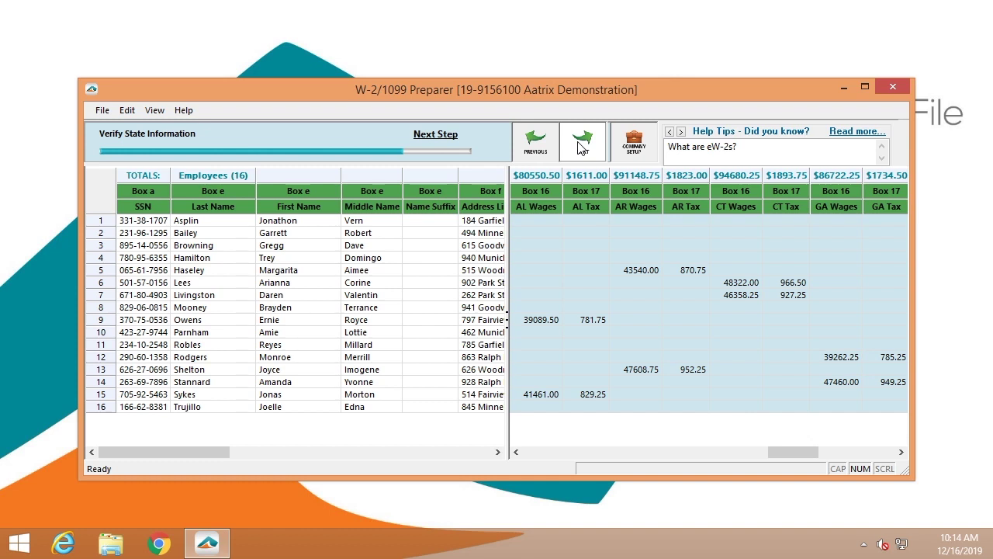
click(582, 144)
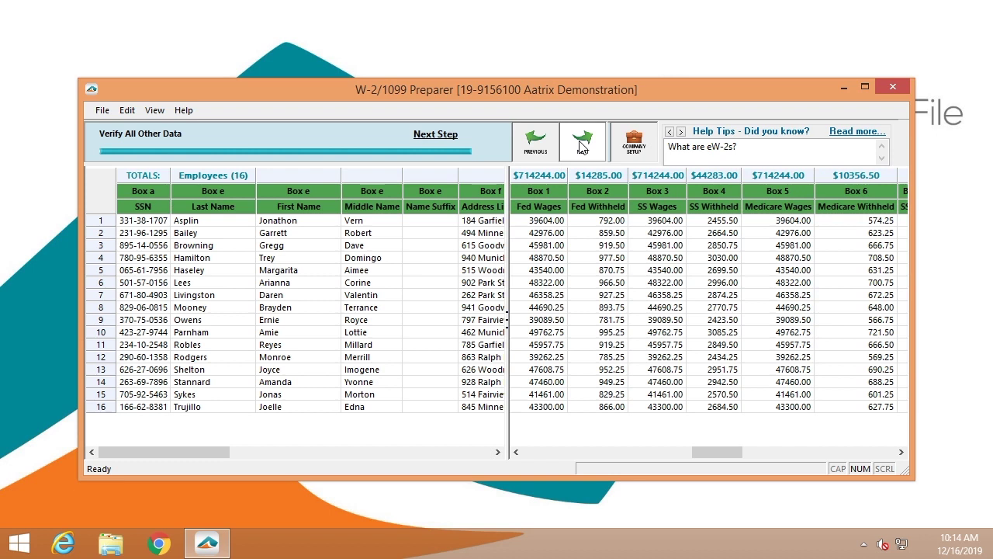
drag(718, 452, 734, 453)
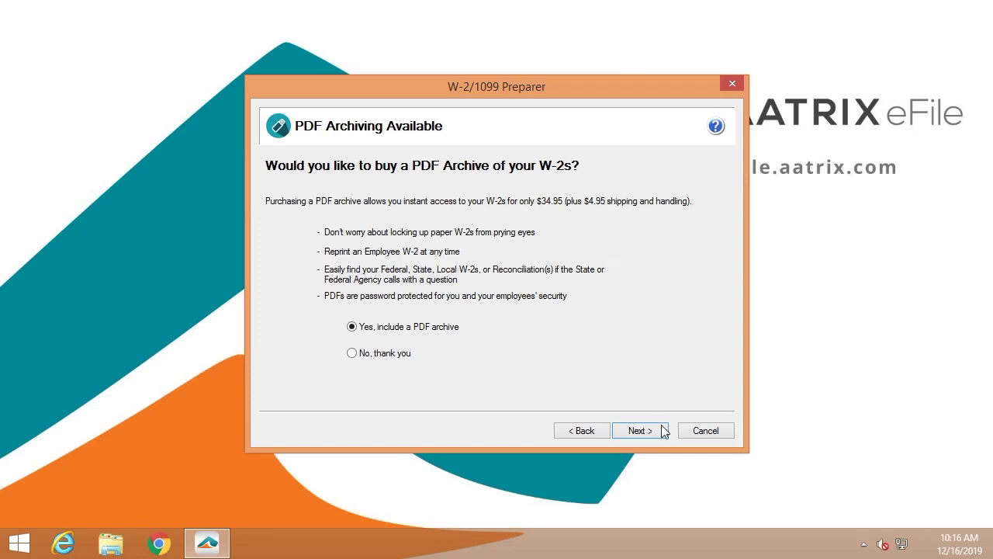
Include a PDF archive and limit the state W-2 filing to Alabama by excluding the other seven states.
click(638, 432)
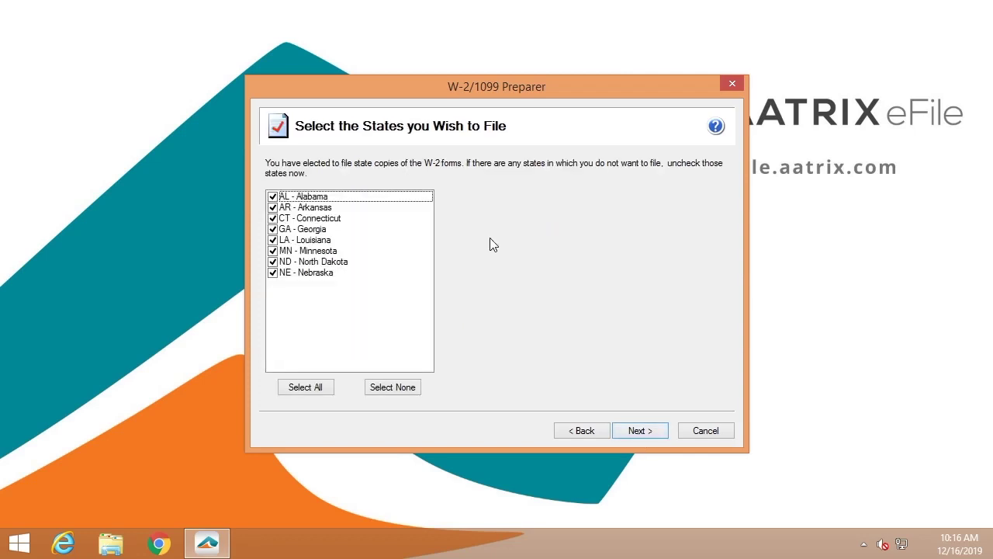
click(273, 272)
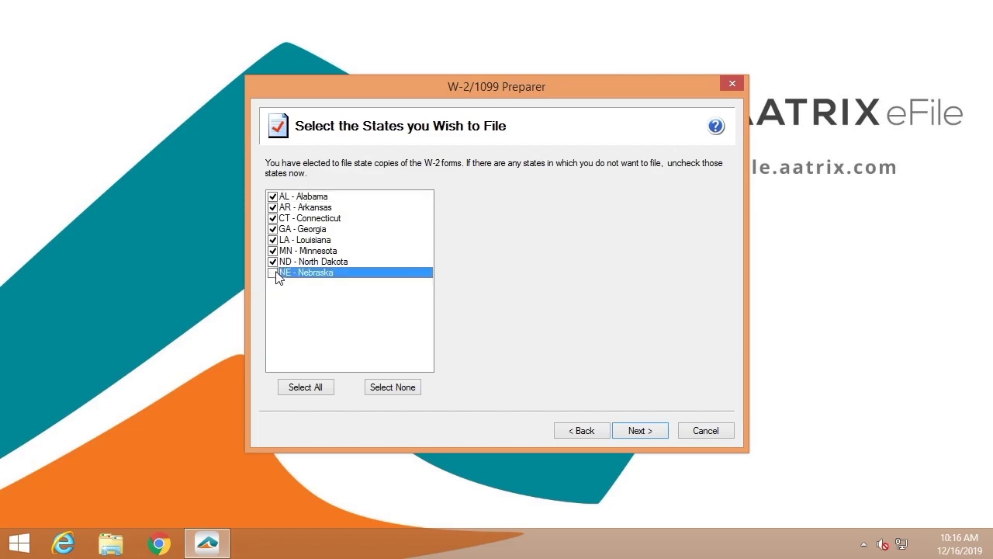
click(273, 262)
click(273, 251)
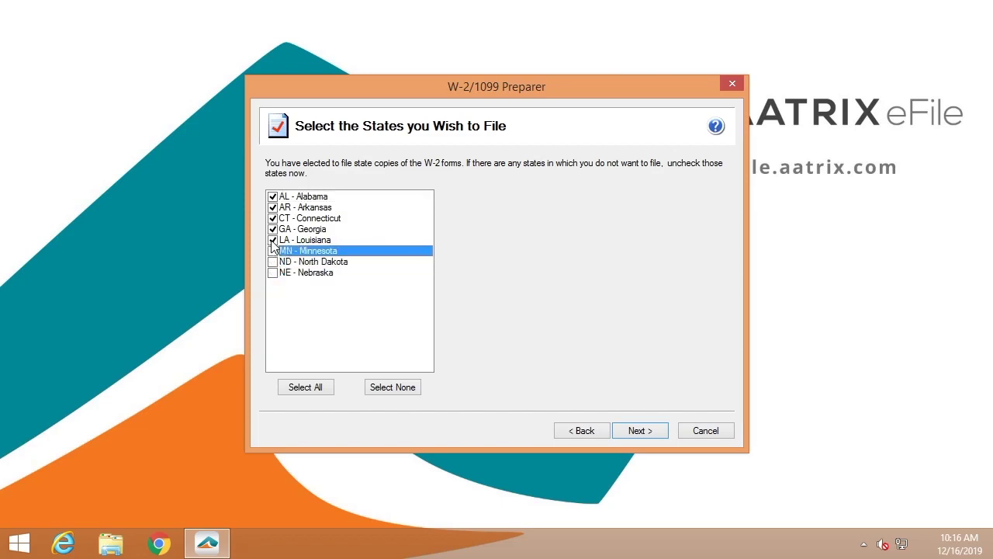
click(273, 240)
click(273, 229)
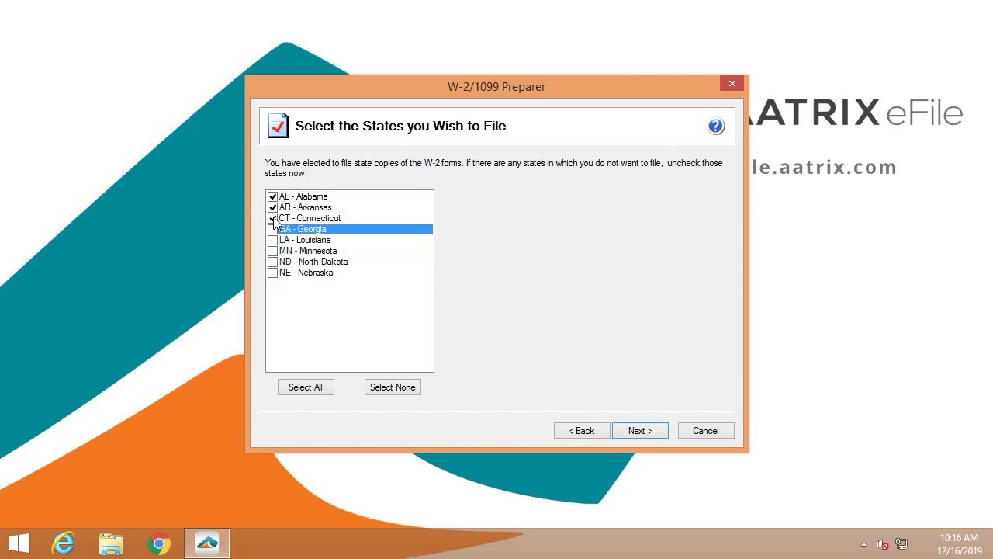
click(273, 219)
click(274, 208)
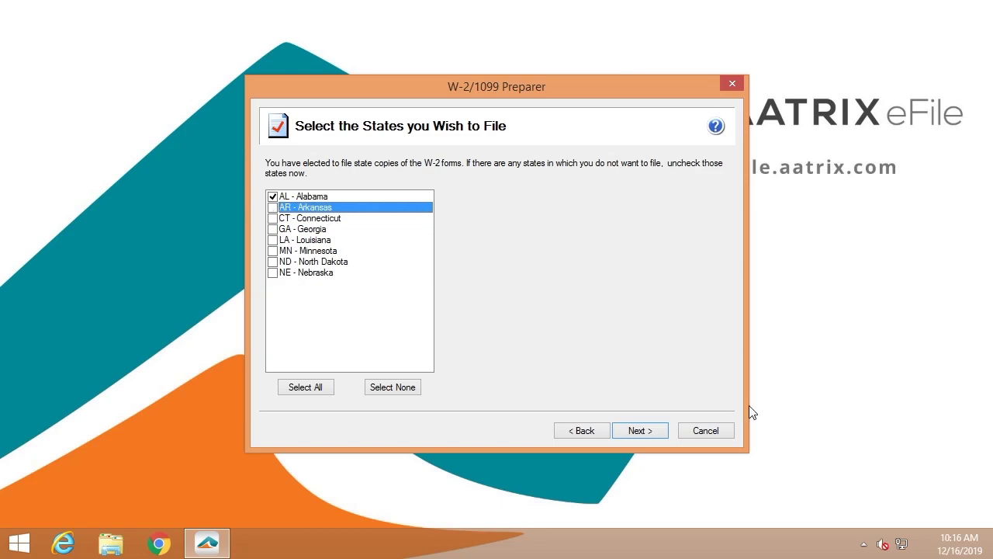
click(656, 431)
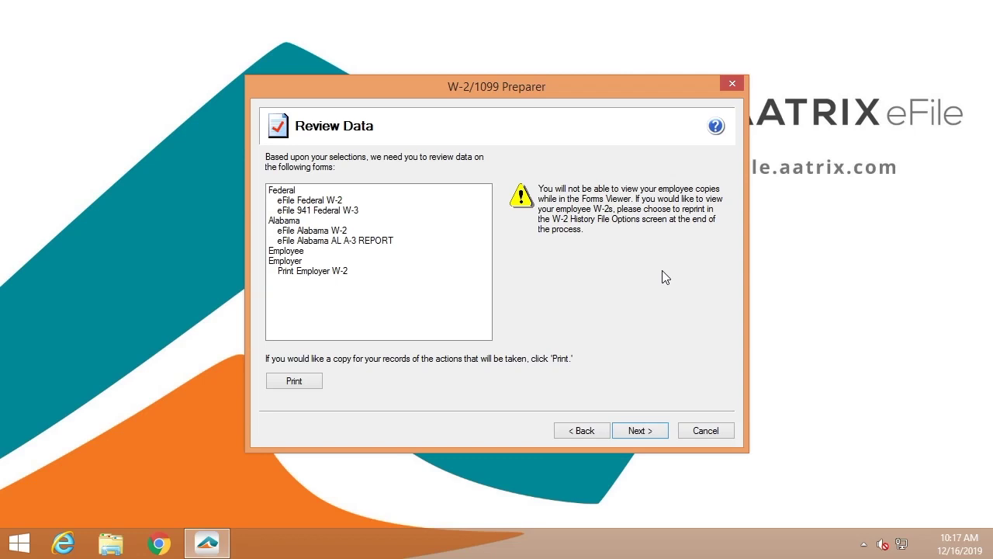
Proceed from the form list, review the Employer W-2 pages, and advance through the reports past the Alabama A-3 report.
click(636, 431)
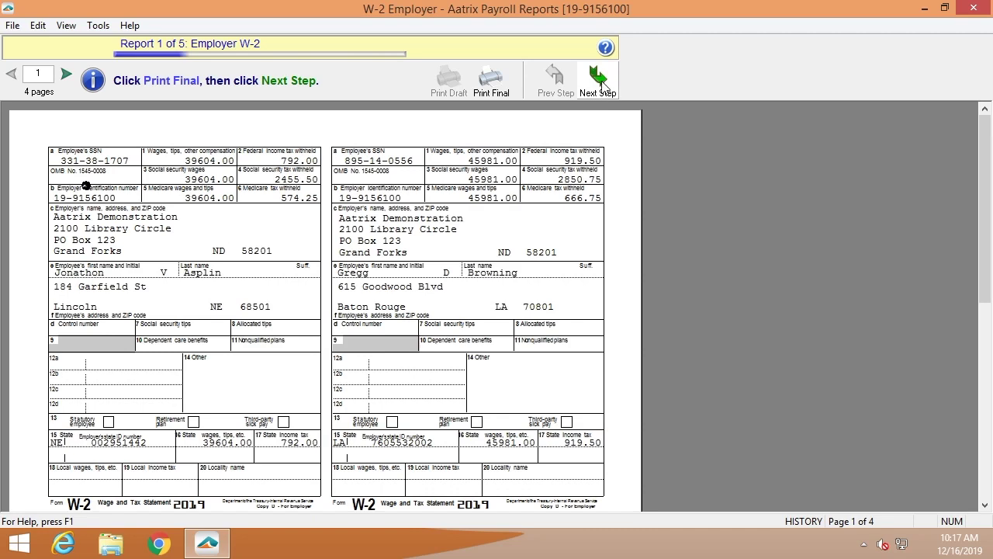
click(65, 73)
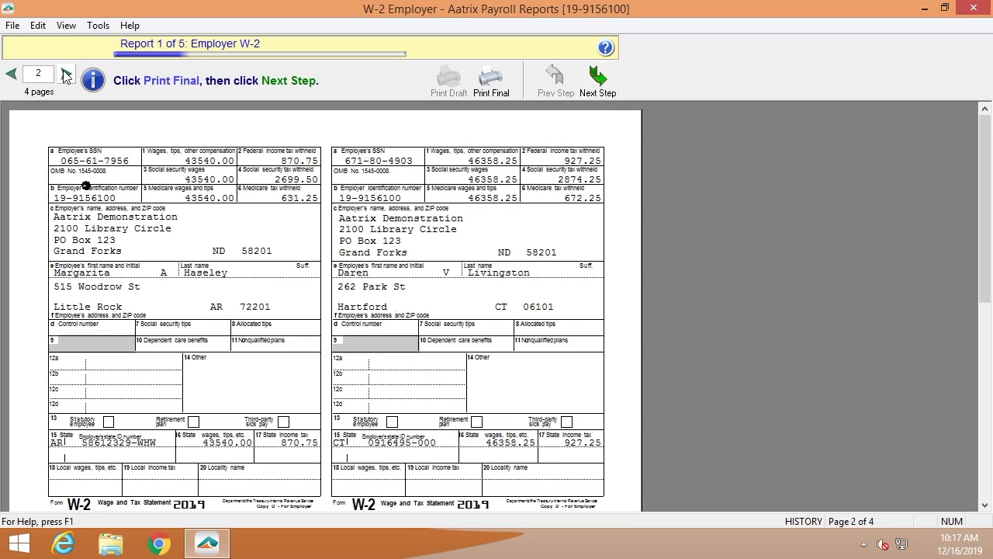
click(66, 73)
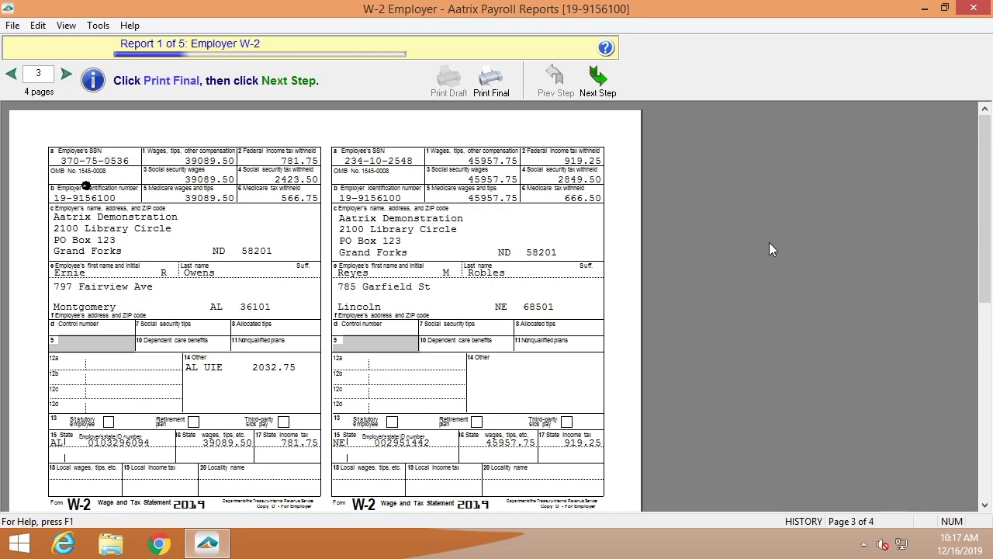
click(599, 78)
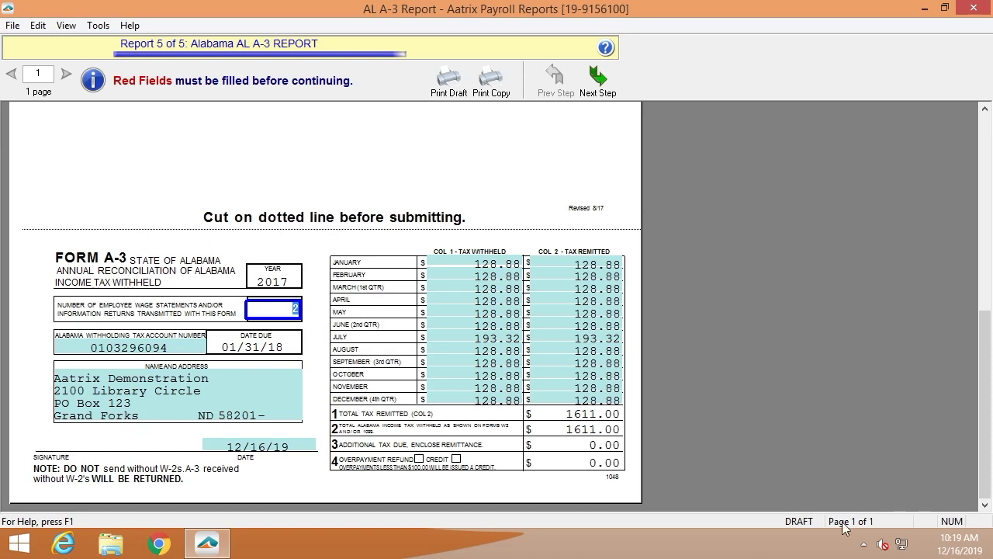
click(597, 78)
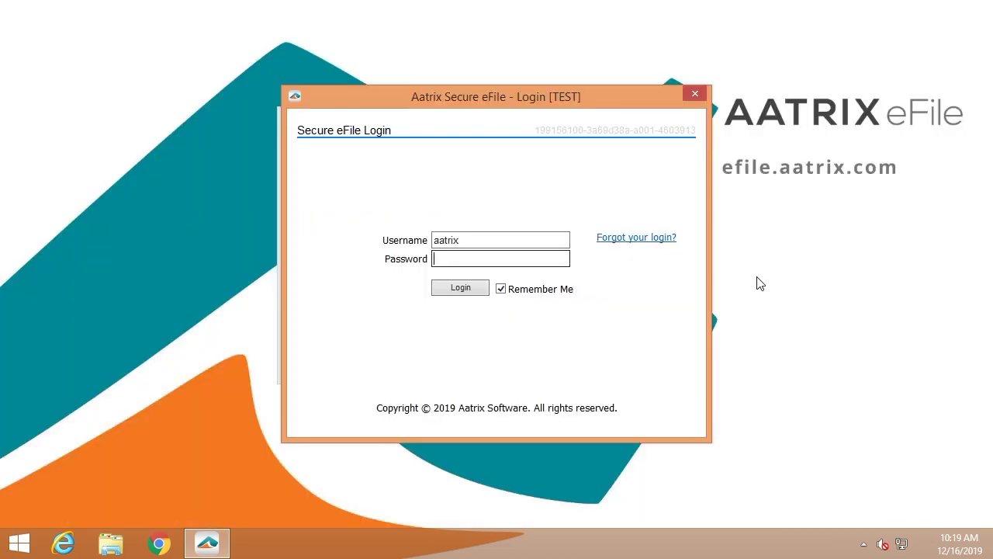
Log in to Secure eFile with the account password and proceed past the enrollment information and tax form transfer agreement.
text(*)
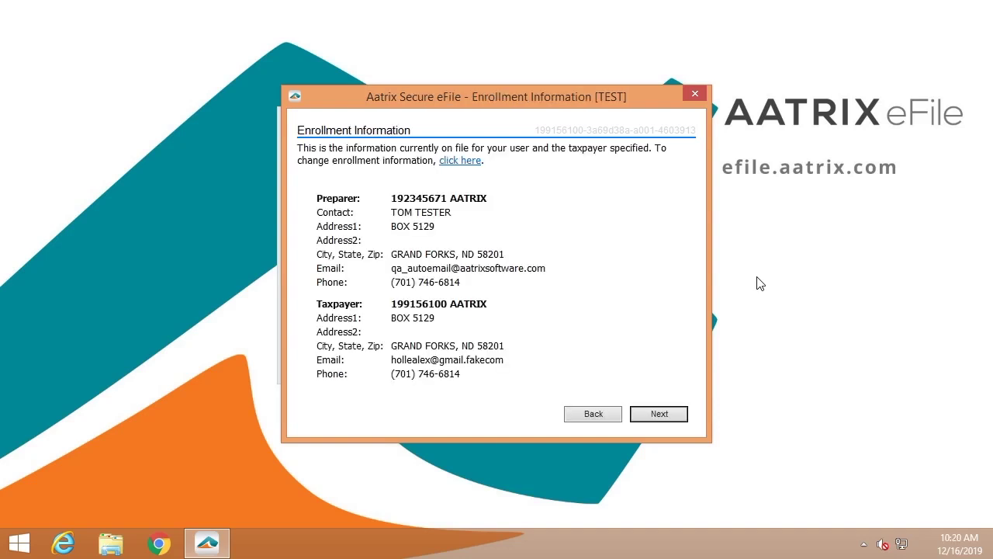
click(658, 414)
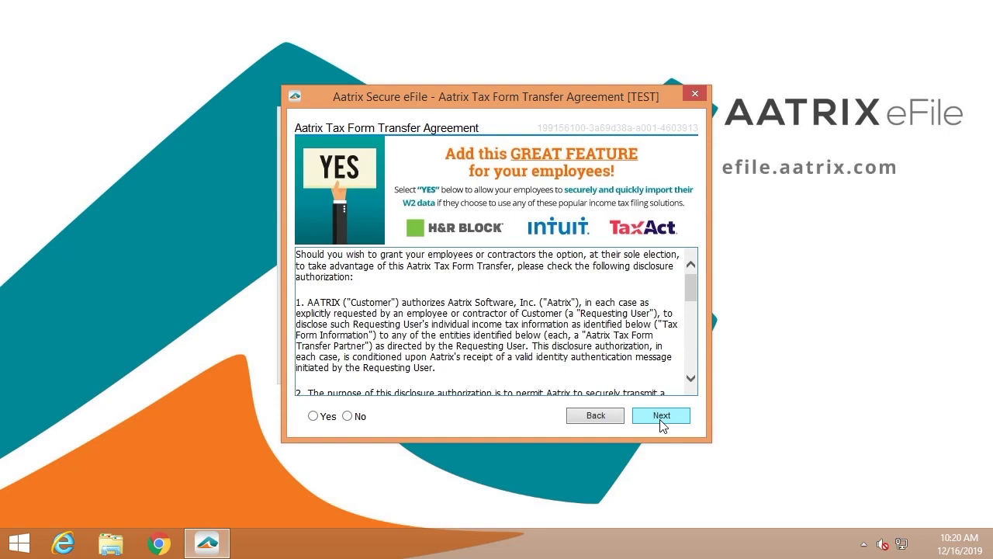
click(661, 419)
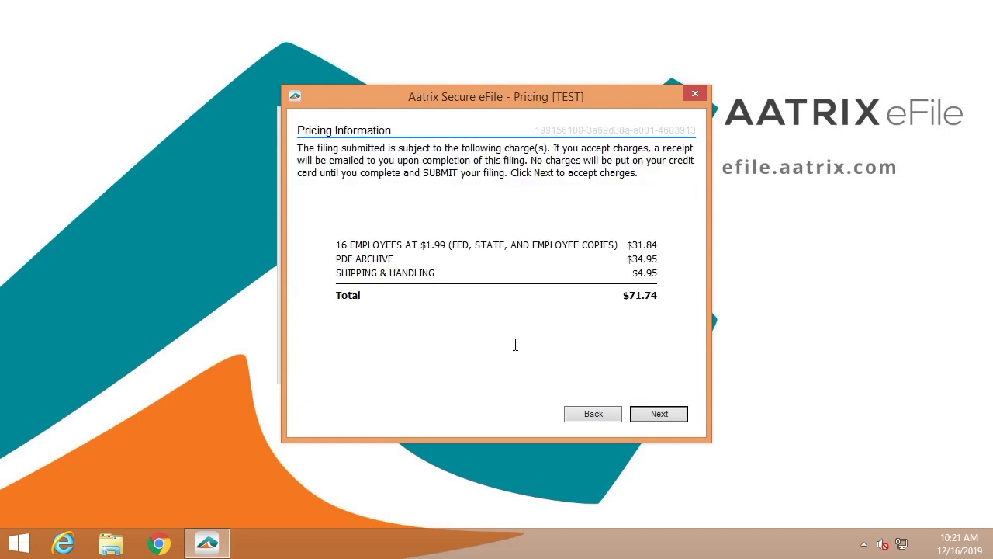
Accept the charges and stored credit card, with employee copies mailed by Dec 17 and federal forms filed Dec 15-Dec 21.
click(656, 413)
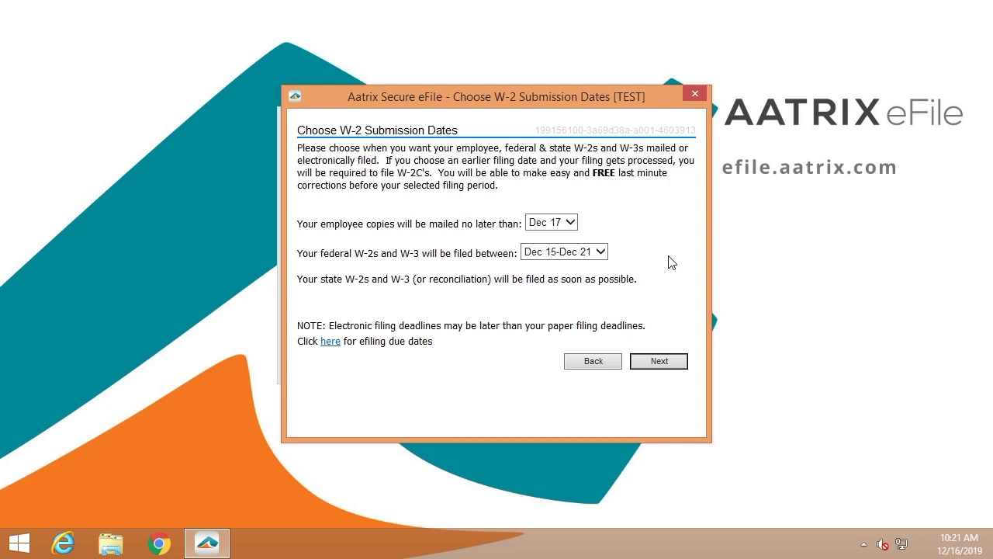
key(Return)
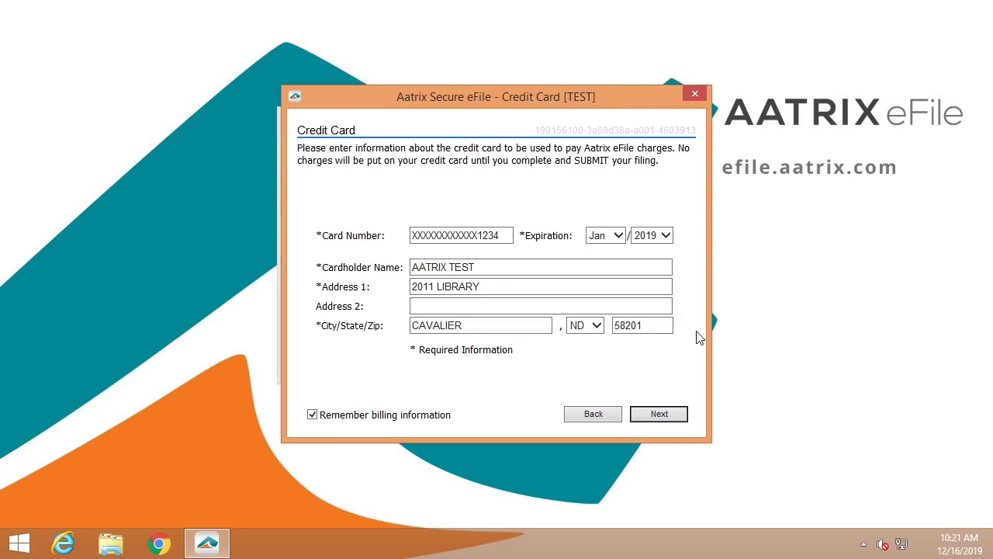
click(672, 412)
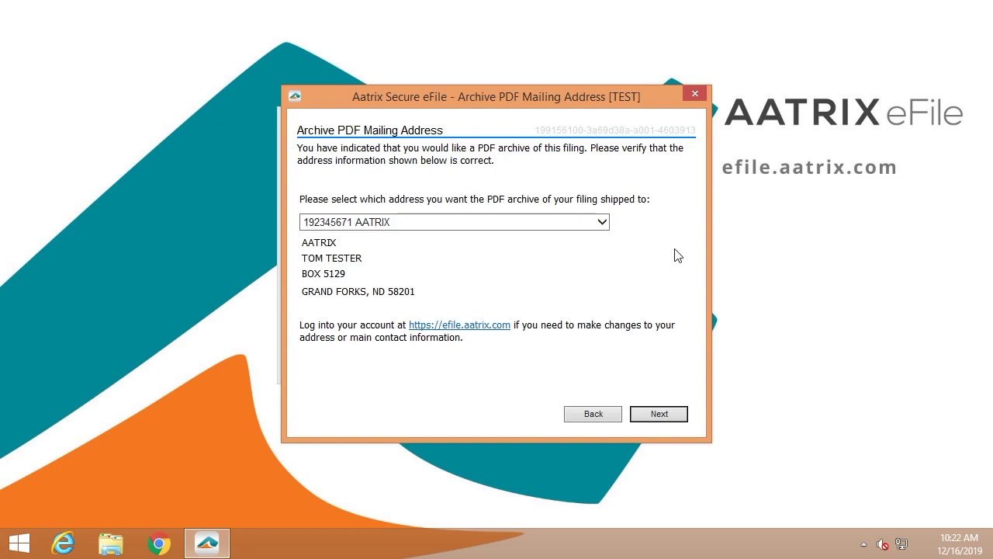
Accept the PDF archive mailing address, submit the W-2 filing, and close the completion notice.
click(664, 419)
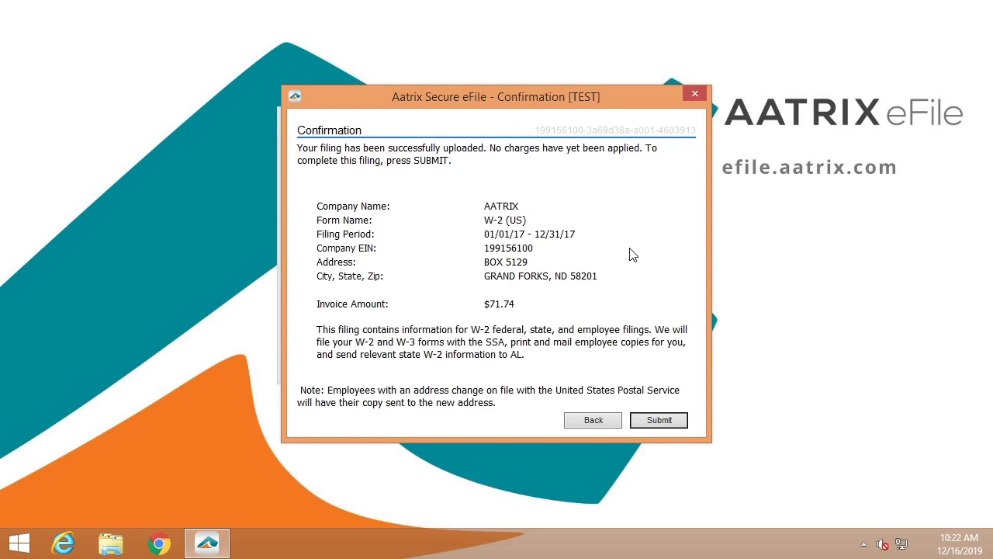
click(660, 419)
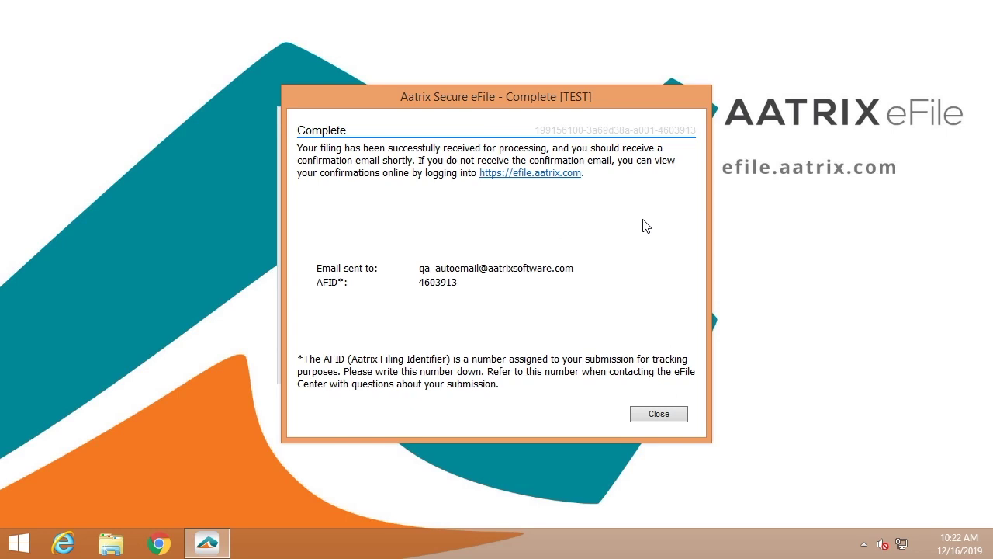
key(Return)
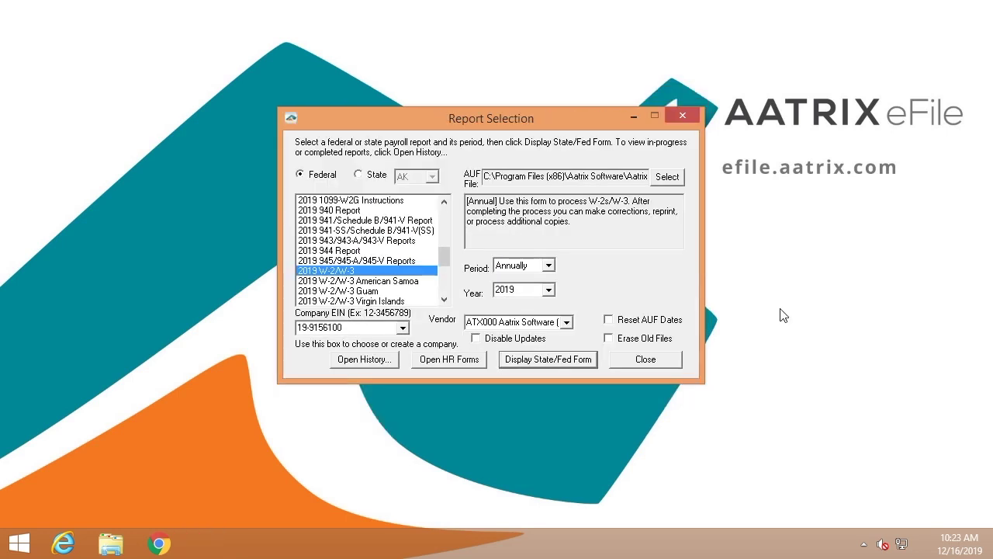